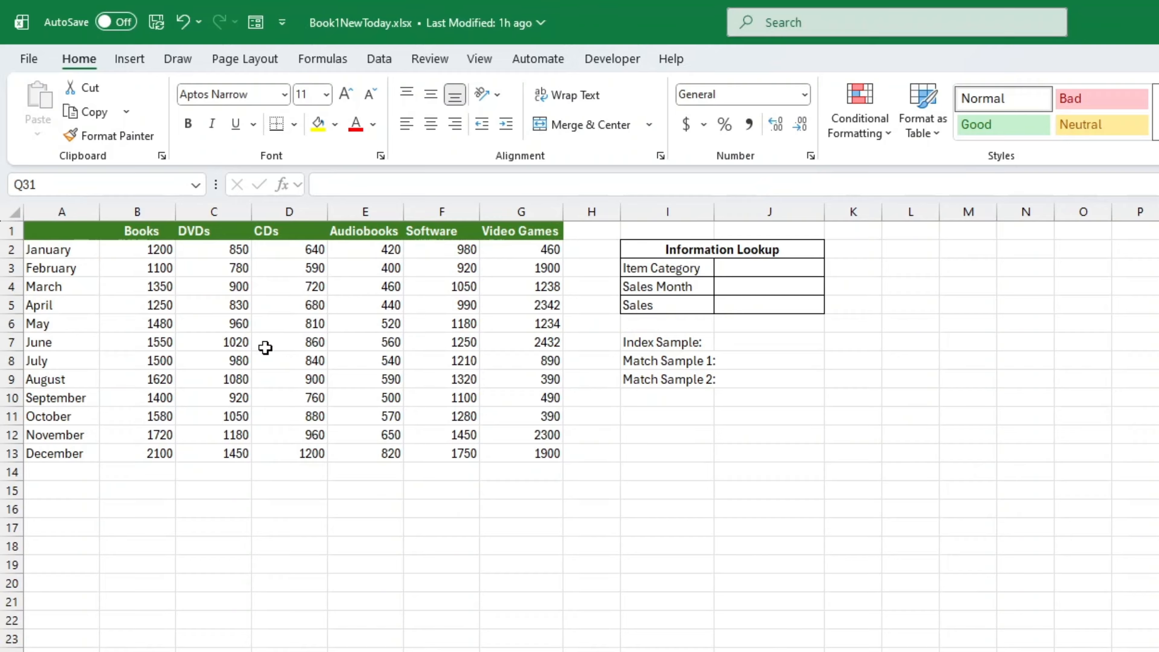
Step: Examine the sales table's category headers, month labels and the sales figures in B2:G13
{"action": "left_click_drag", "start_coordinate": [142, 231], "coordinate": [525, 231]}
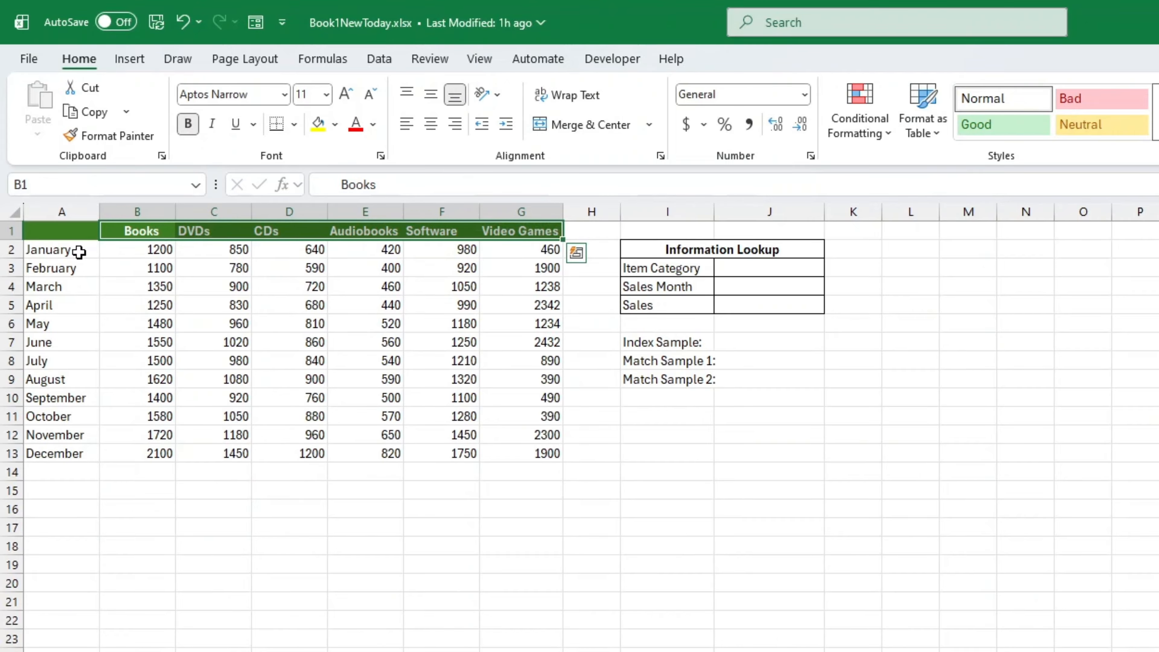
{"action": "left_click_drag", "start_coordinate": [83, 251], "coordinate": [63, 457]}
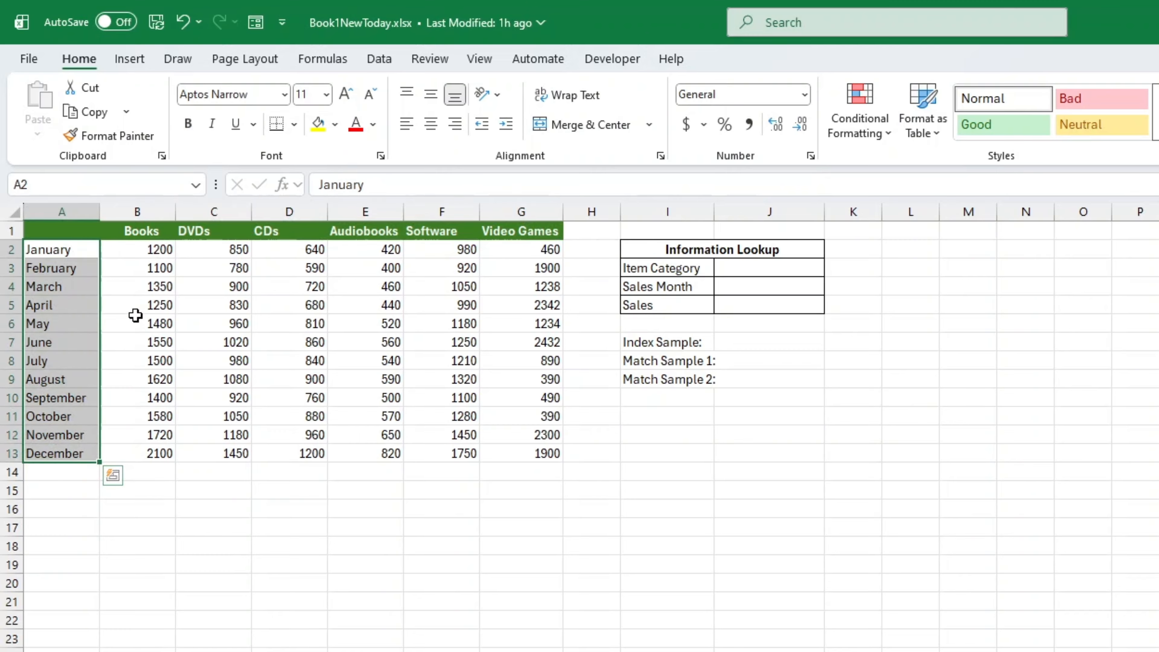
{"action": "left_click", "coordinate": [171, 256]}
{"action": "left_click_drag", "start_coordinate": [172, 259], "coordinate": [536, 448]}
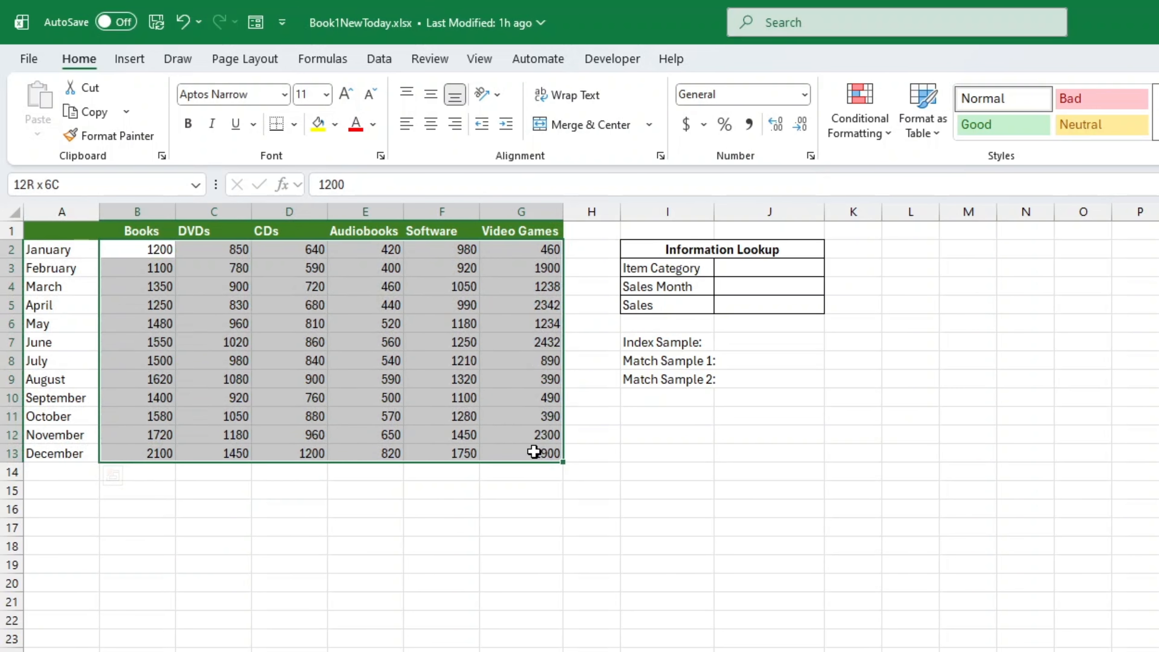
{"action": "left_click", "coordinate": [667, 648]}
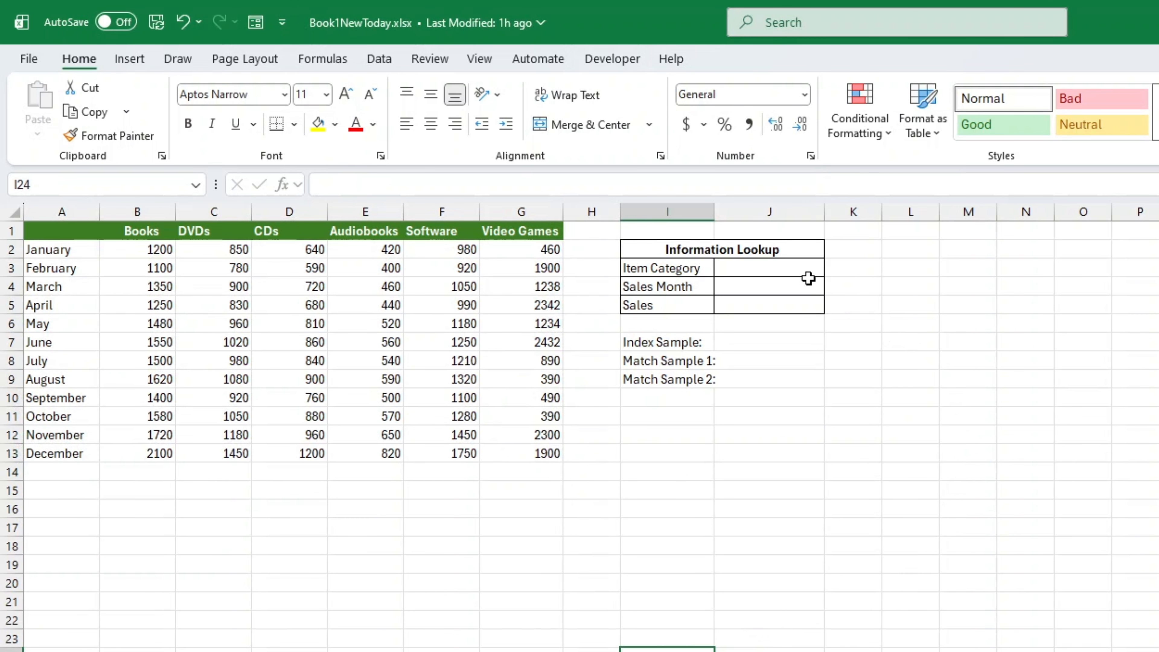
Step: Fill in the Information Lookup table with DVDs as the item category and June as the sales month
{"action": "left_click", "coordinate": [782, 266]}
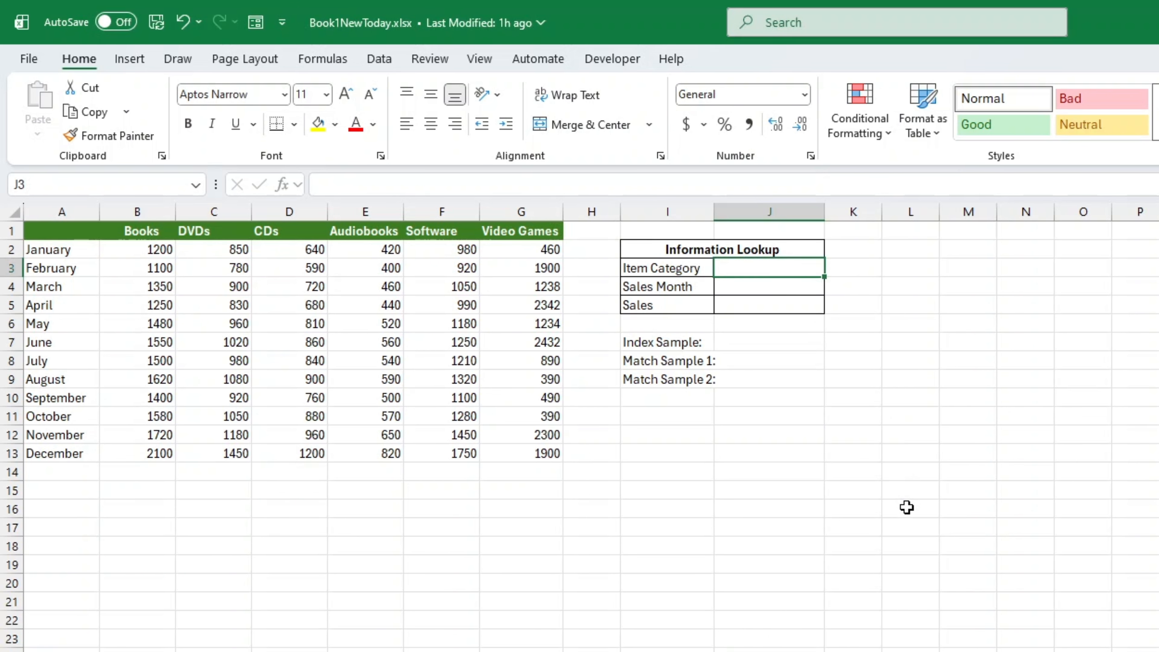
{"action": "type", "text": "DV"}
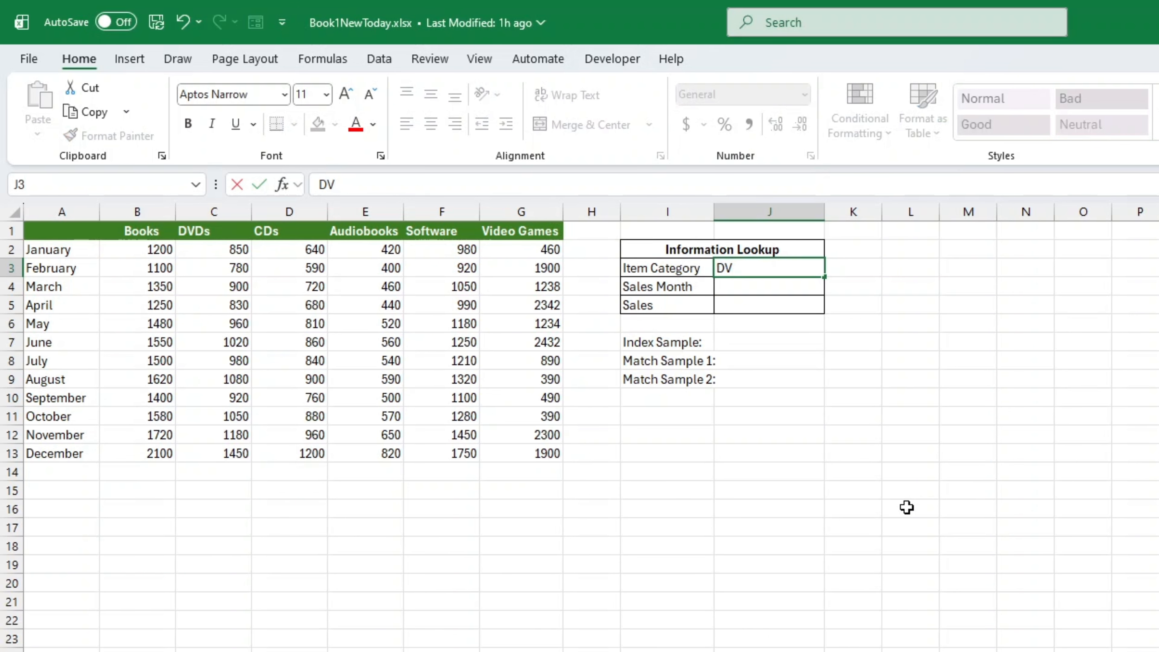
{"action": "type", "text": "D"}
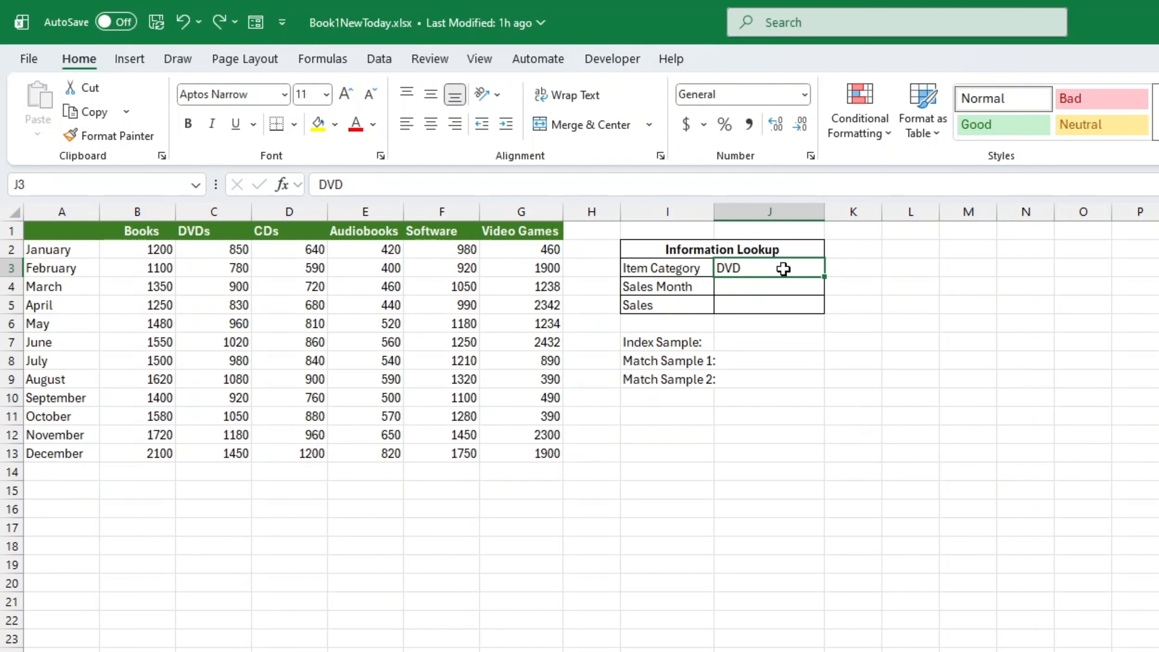
{"action": "double_click", "coordinate": [784, 269]}
{"action": "type", "text": "s"}
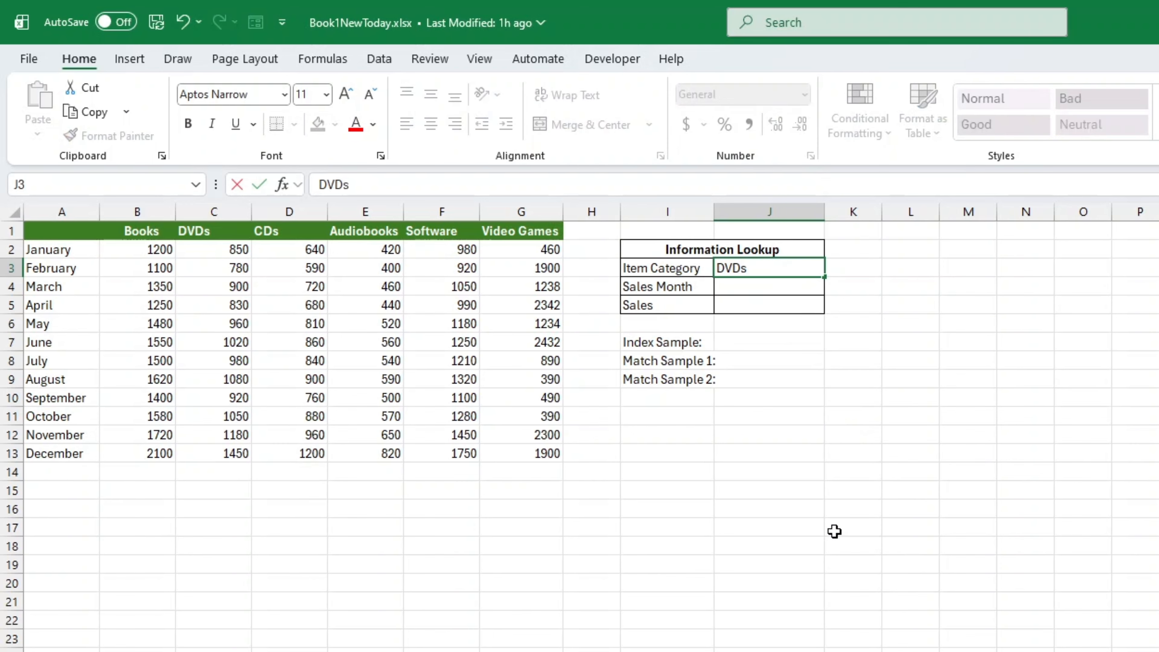
{"action": "key", "text": "Return"}
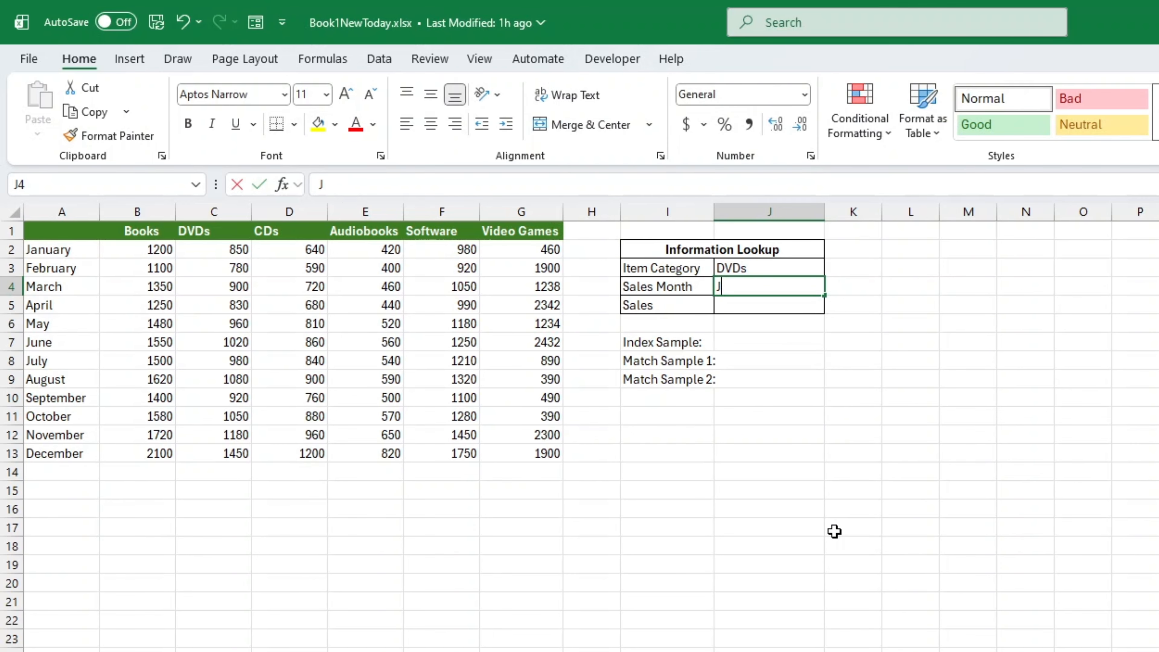
{"action": "type", "text": "June"}
{"action": "key", "text": "Return"}
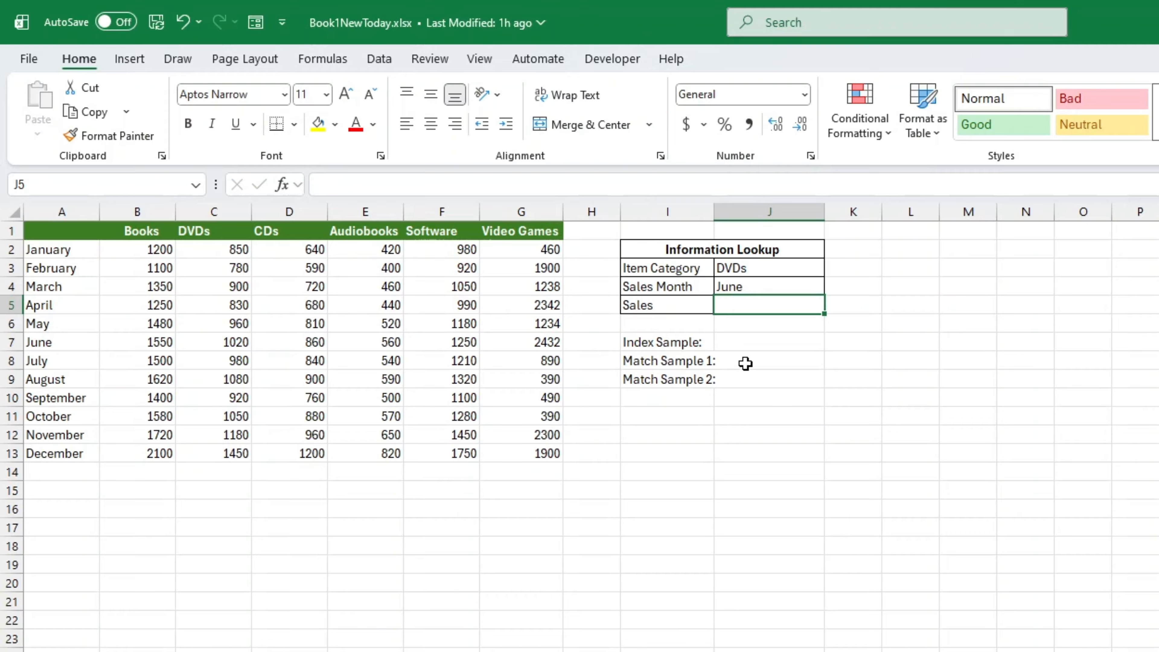
Step: Auto-fit the width of column I to its labels
{"action": "double_click", "coordinate": [713, 210]}
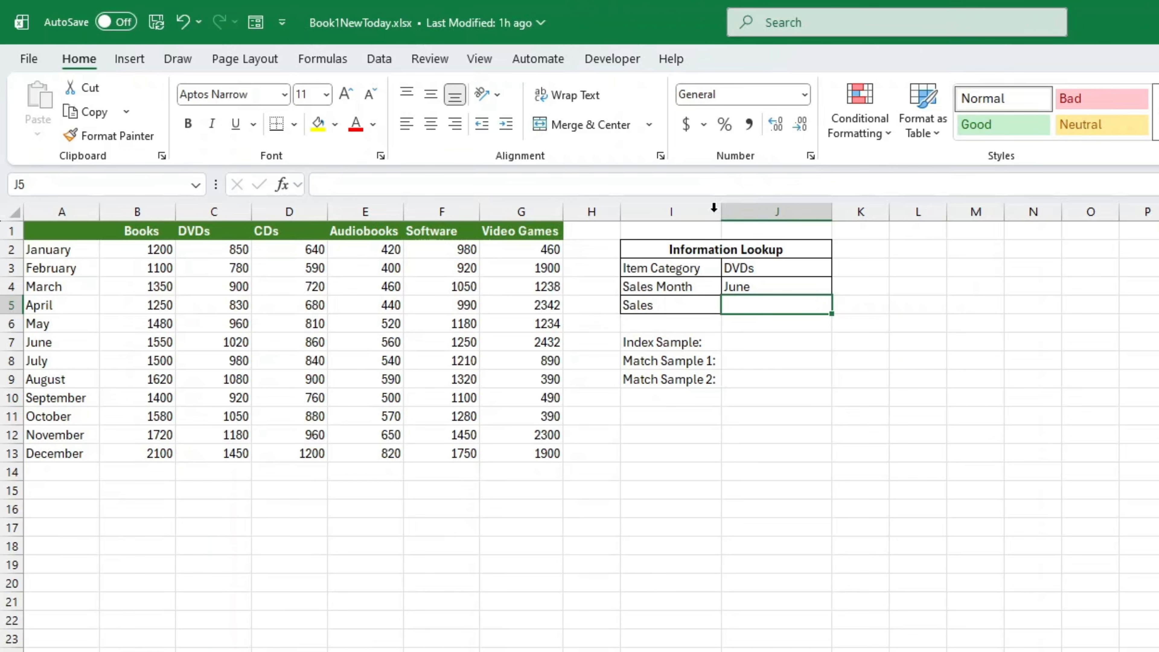
{"action": "left_click", "coordinate": [707, 341]}
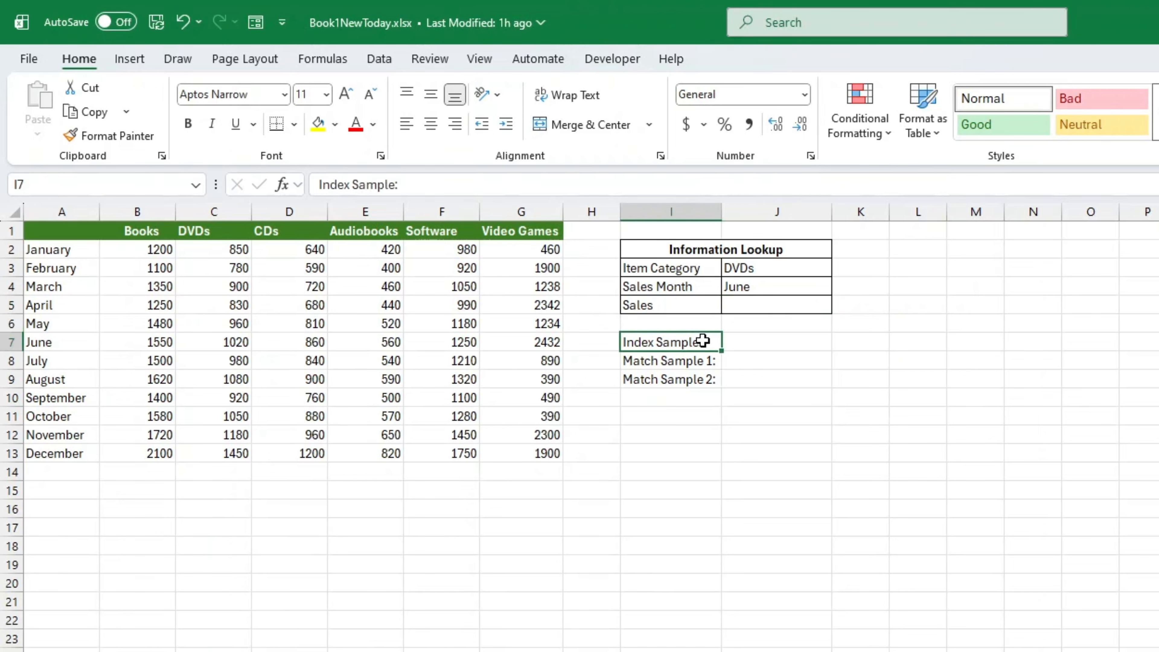
{"action": "left_click", "coordinate": [735, 342]}
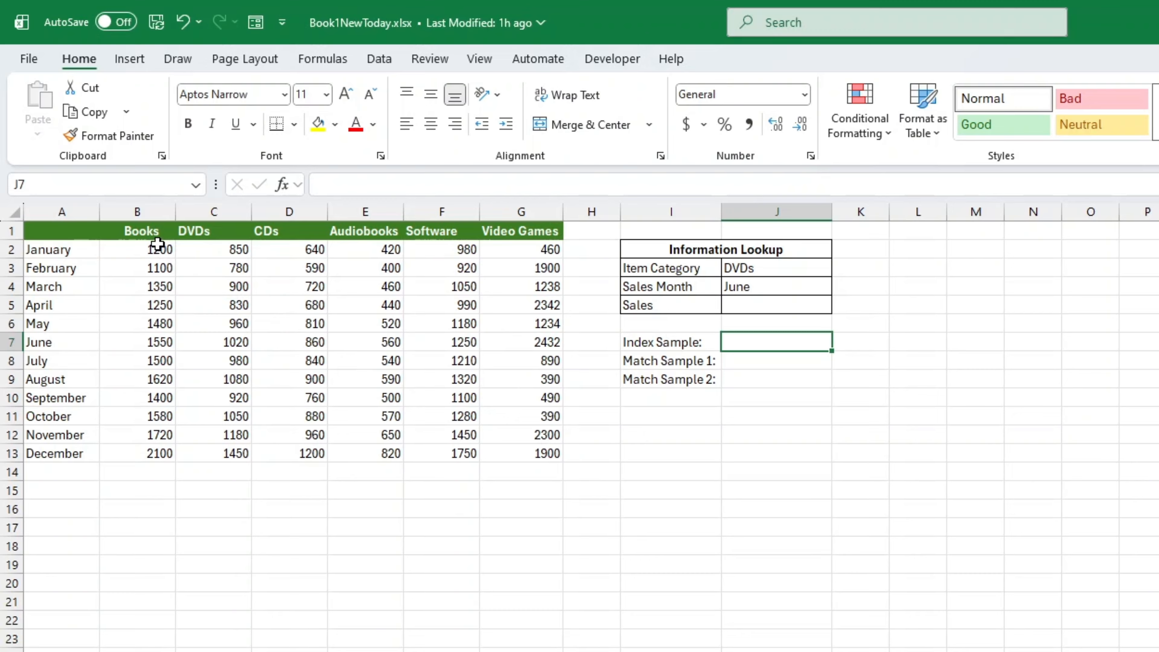
Step: Enter =INDEX(B2:G13,3,2) in the Index Sample cell J7 to return the March DVDs sales
{"action": "left_click_drag", "start_coordinate": [163, 228], "coordinate": [533, 452]}
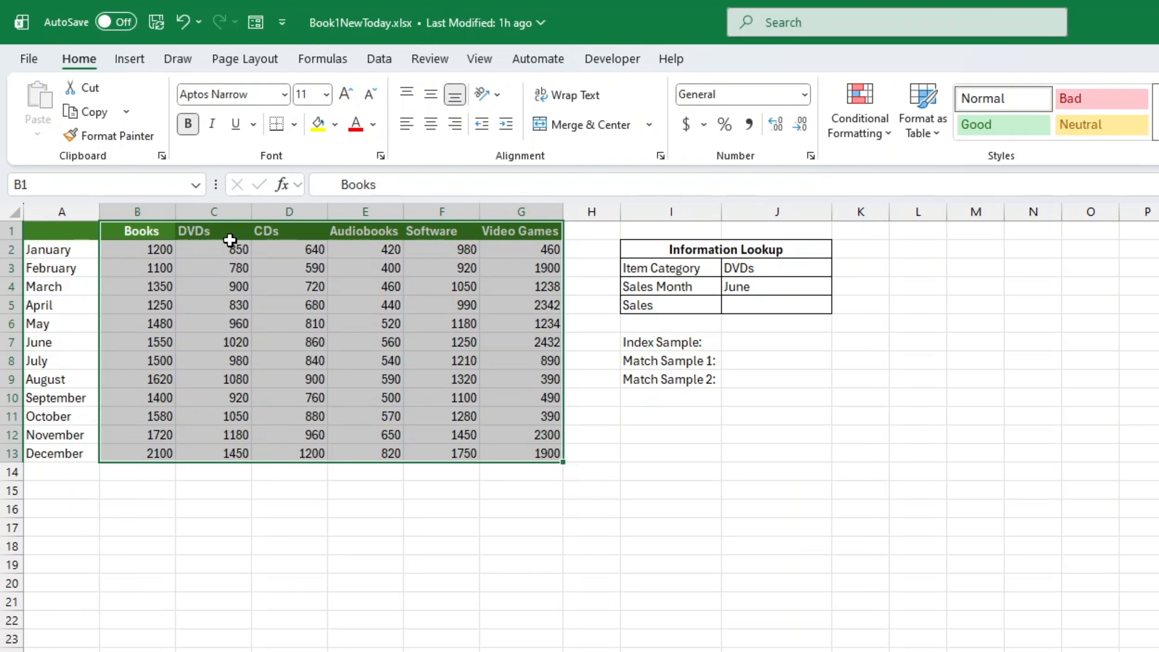
{"action": "left_click", "coordinate": [231, 286]}
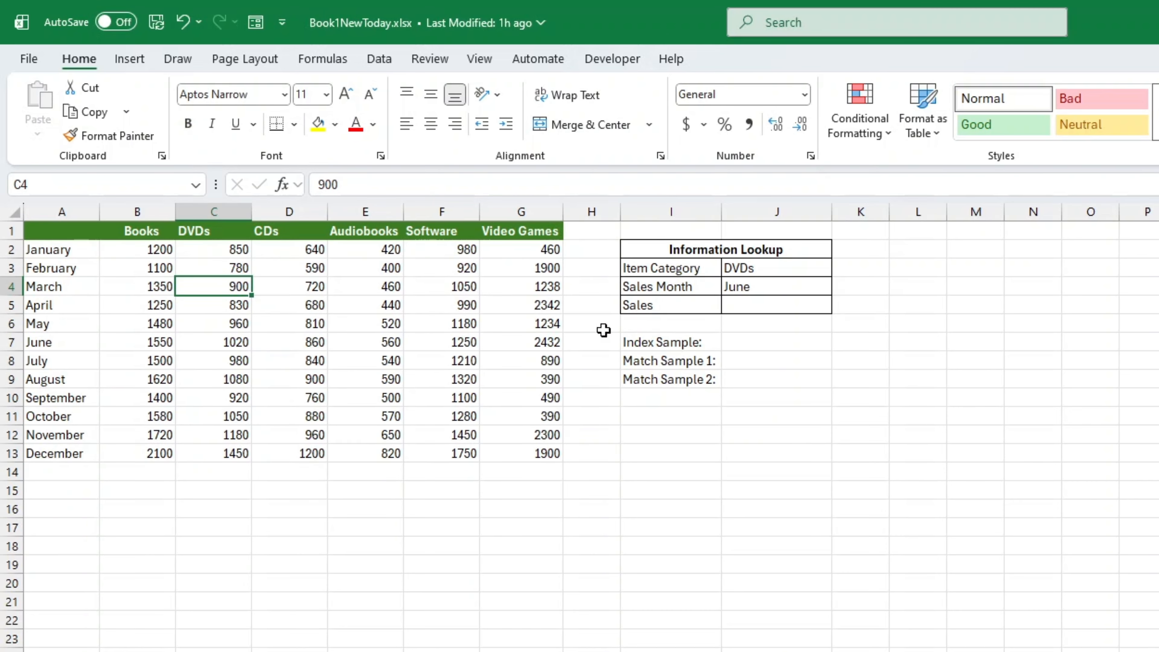
{"action": "left_click", "coordinate": [734, 342]}
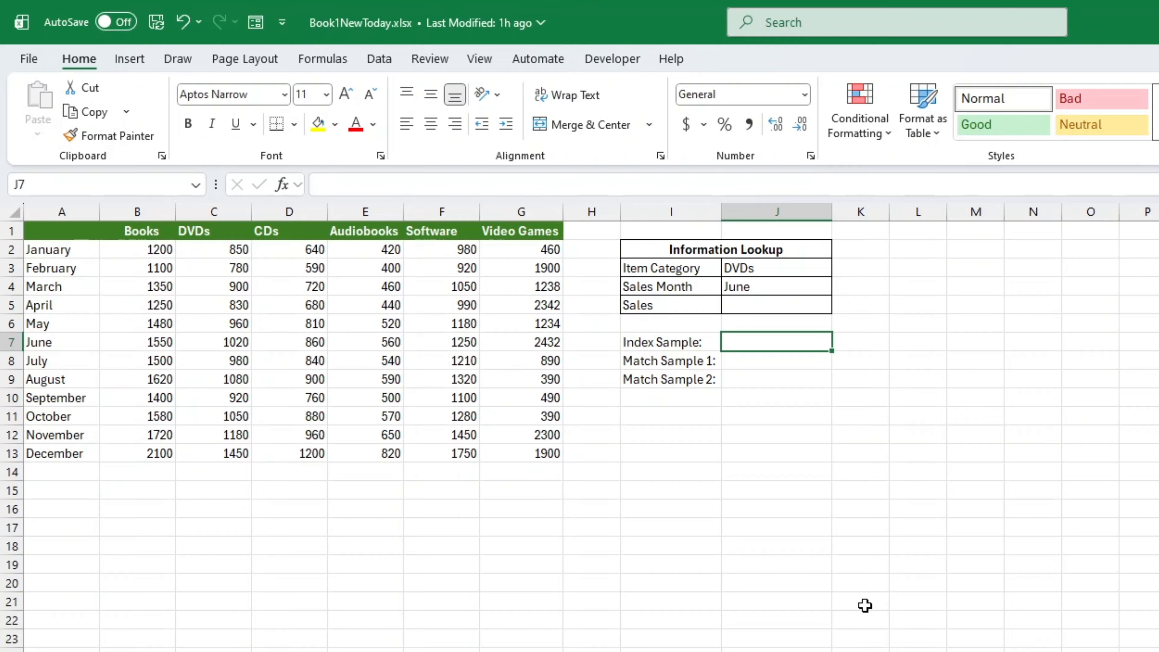
{"action": "type", "text": "=IN"}
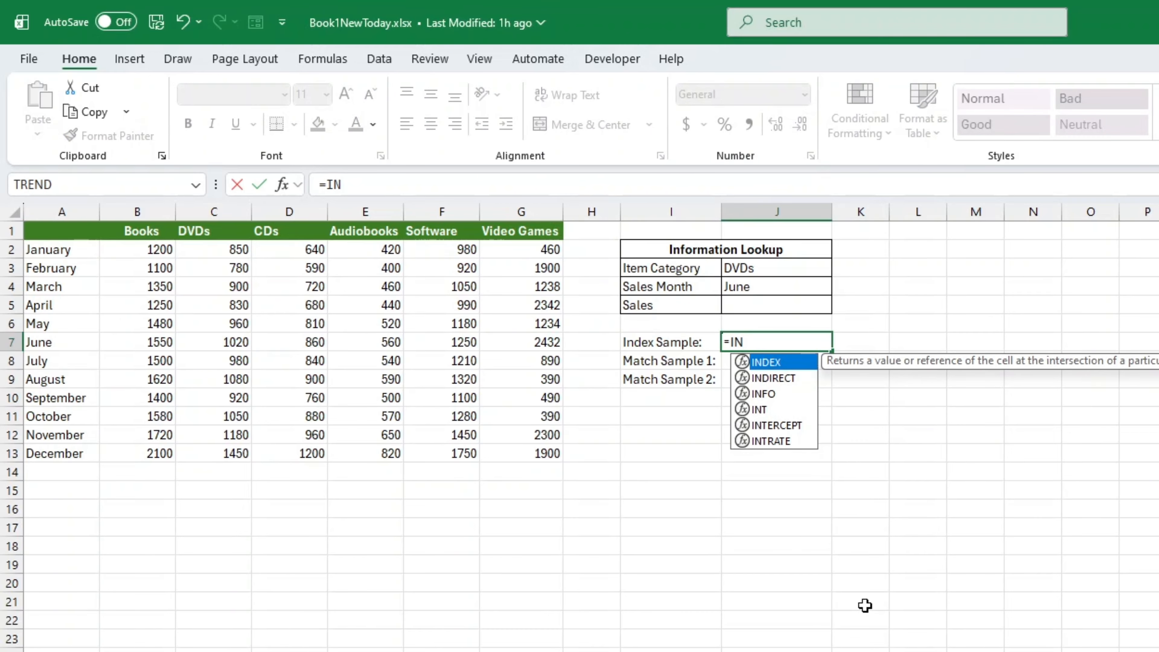
{"action": "key", "text": "Tab"}
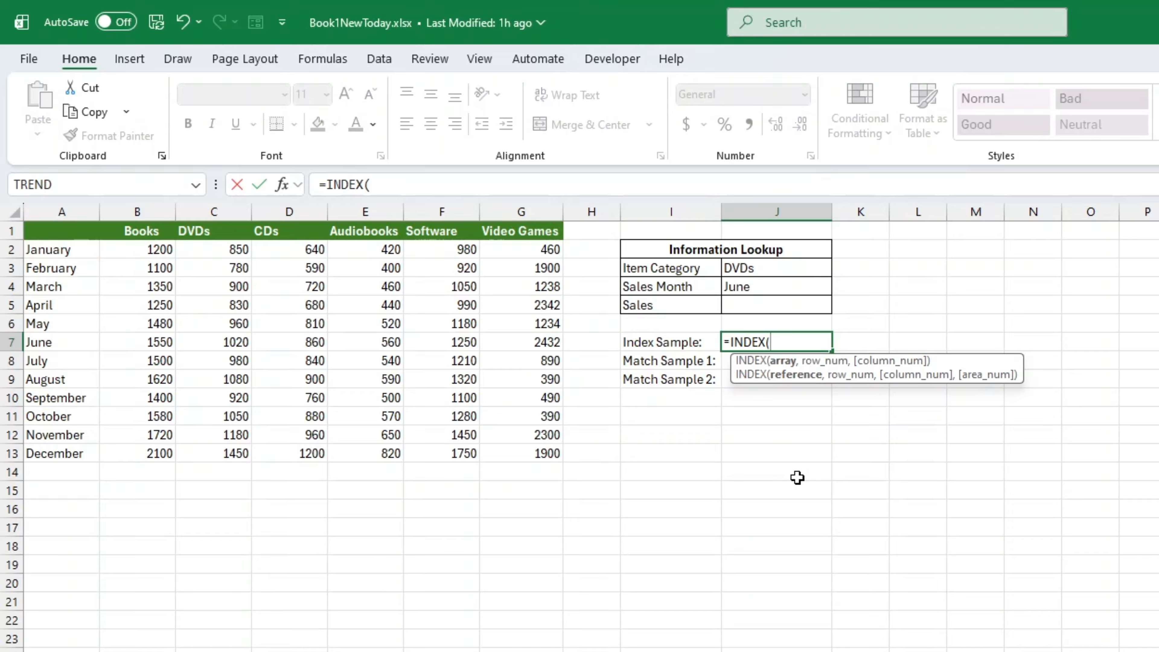
{"action": "left_click_drag", "start_coordinate": [142, 250], "coordinate": [527, 456]}
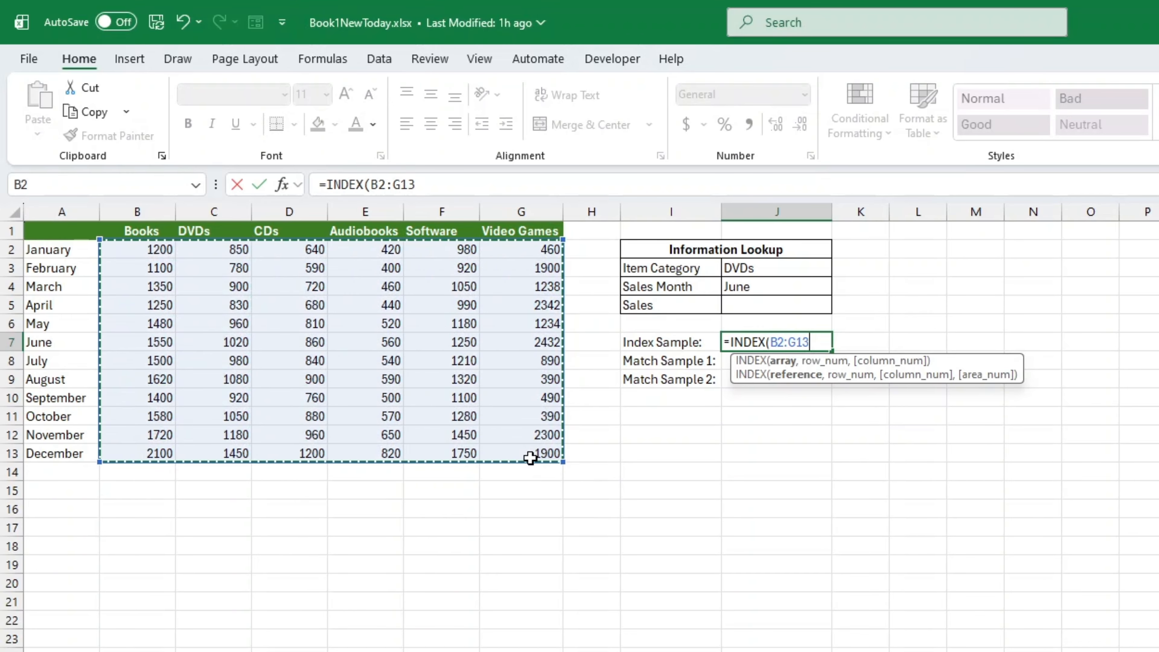
{"action": "type", "text": ","}
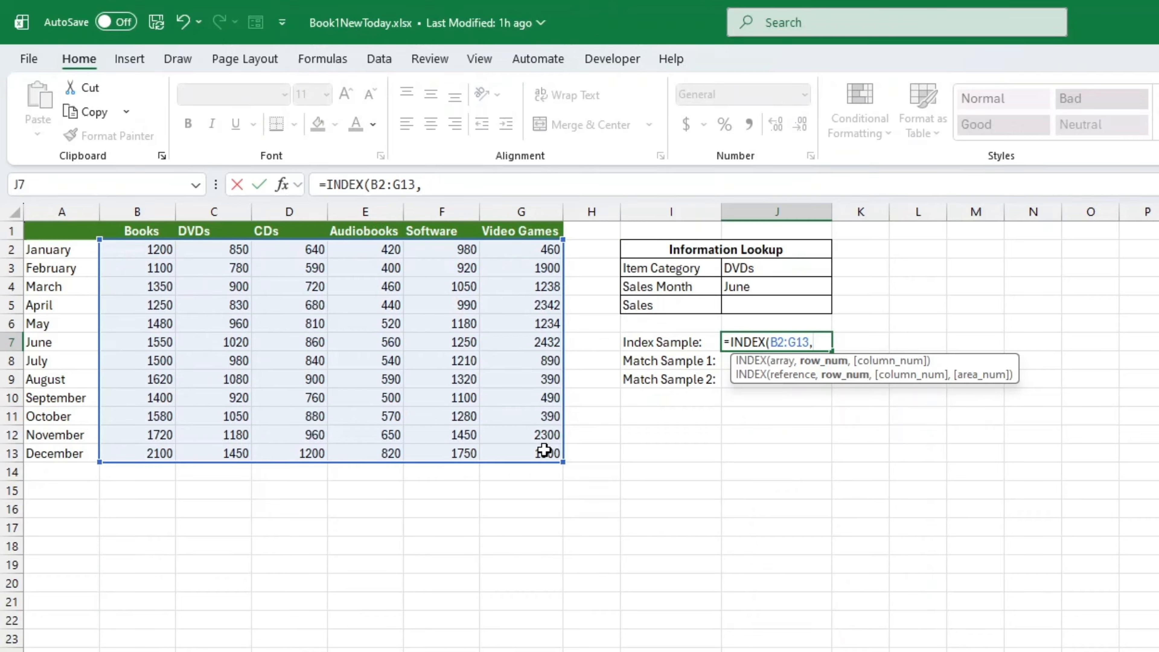
{"action": "type", "text": "3,"}
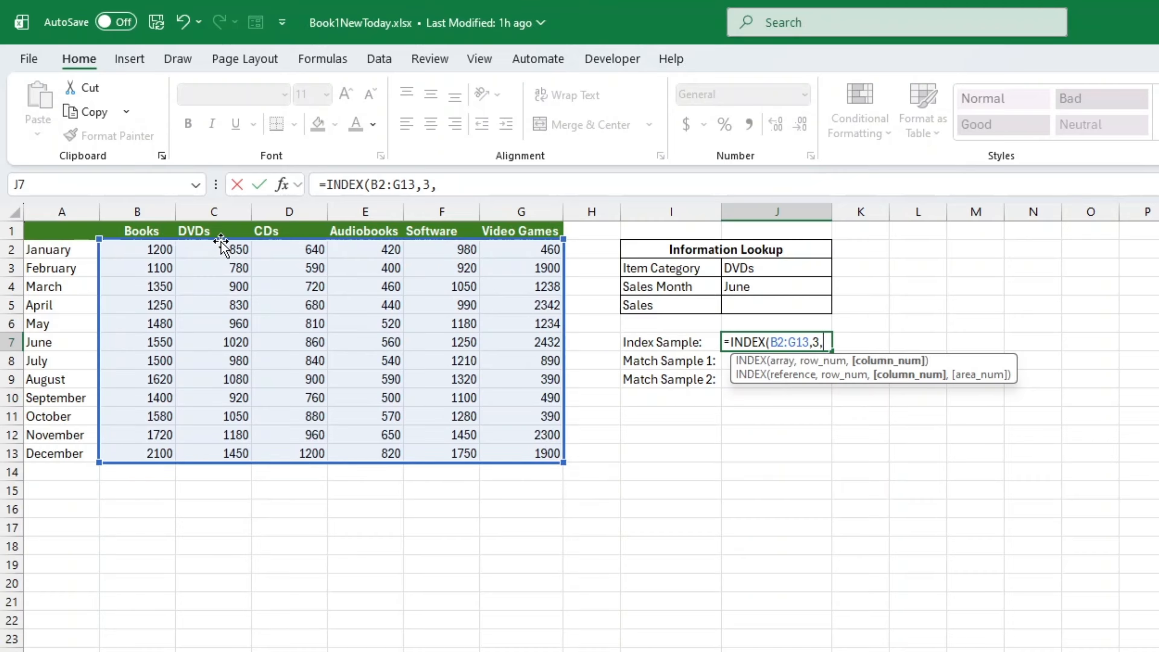
{"action": "type", "text": "2"}
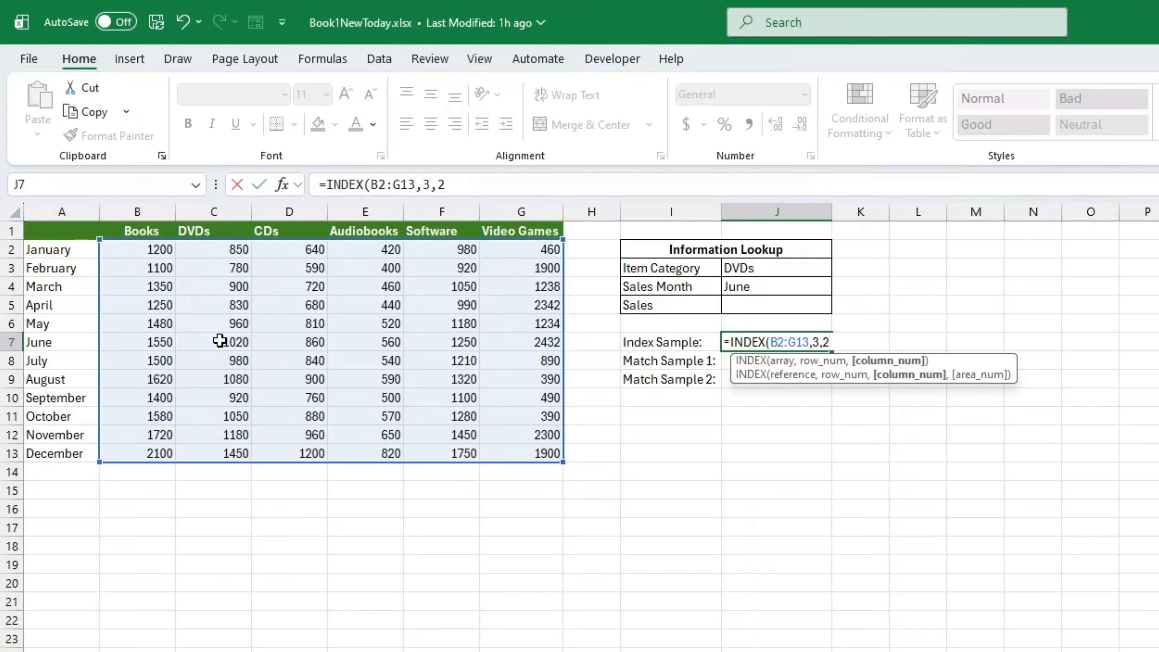
{"action": "type", "text": ")"}
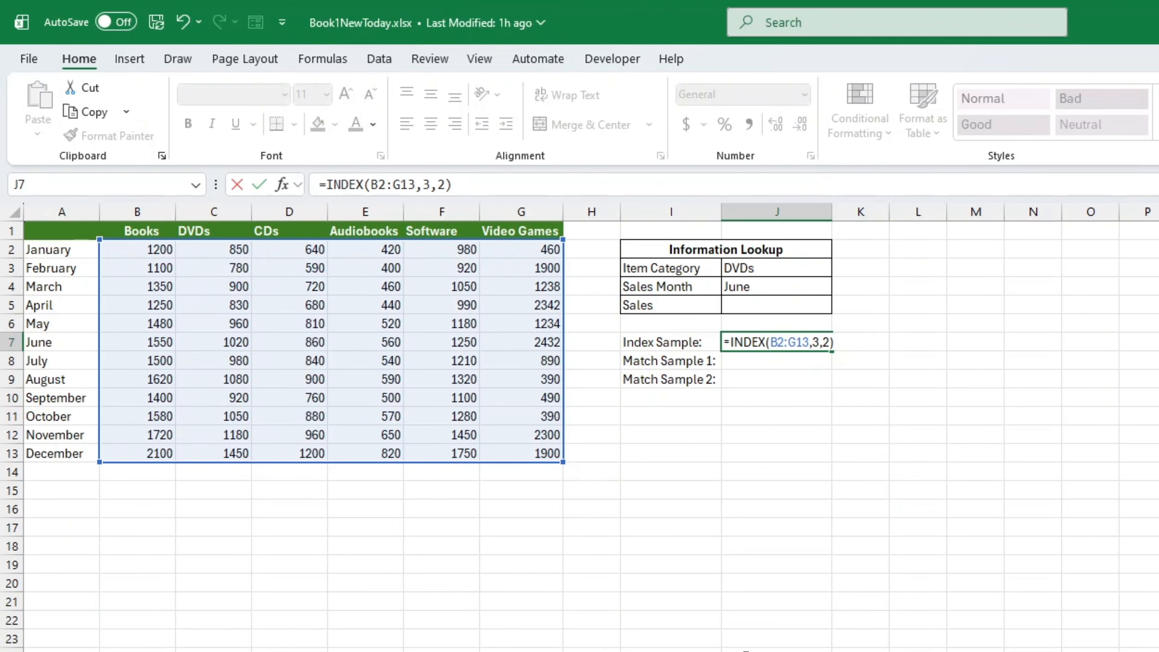
{"action": "key", "text": "Return"}
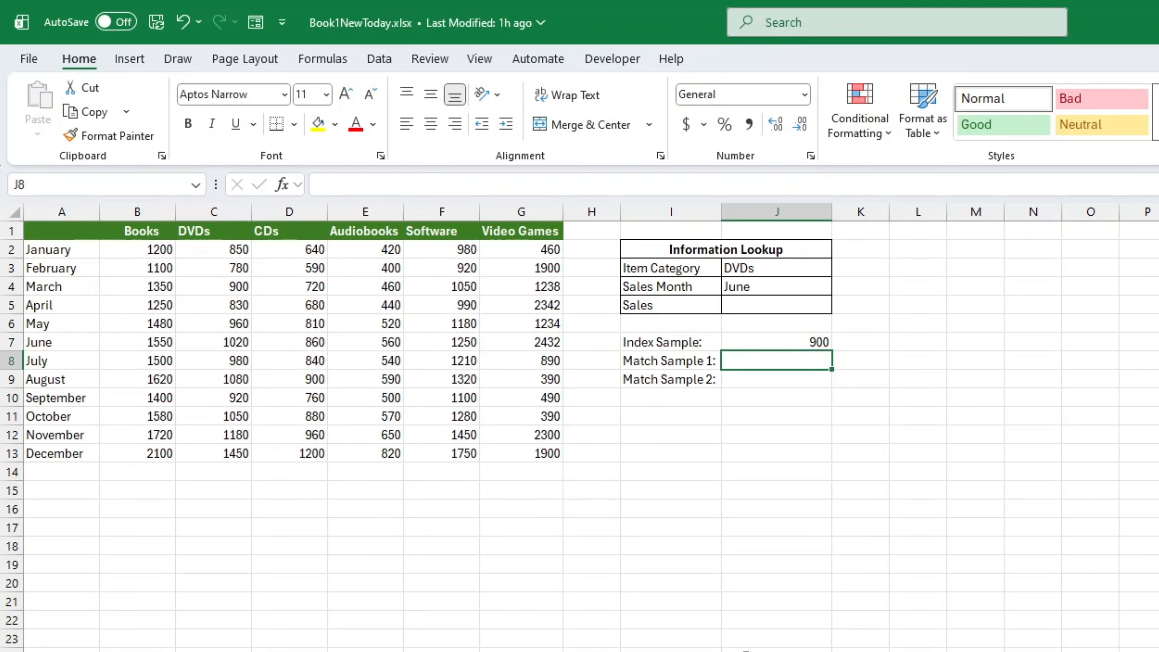
Step: Change the March sales value for DVDs in C4 to 105
{"action": "left_click", "coordinate": [235, 288]}
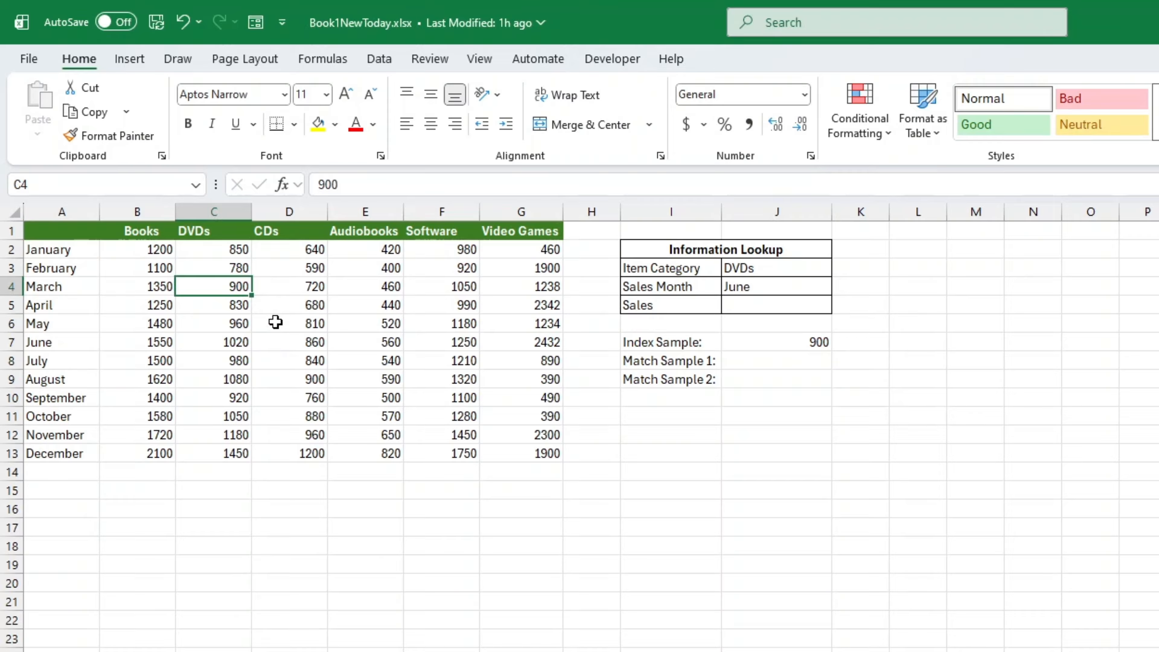
{"action": "type", "text": "105"}
{"action": "key", "text": "Return"}
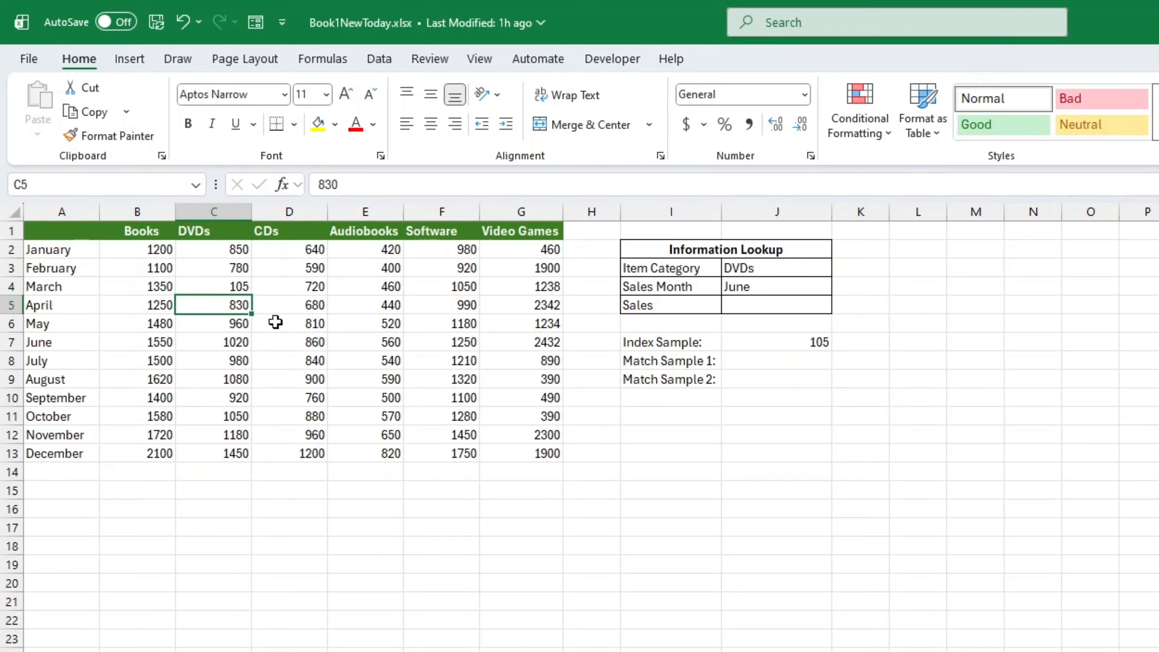
{"action": "left_click", "coordinate": [819, 466]}
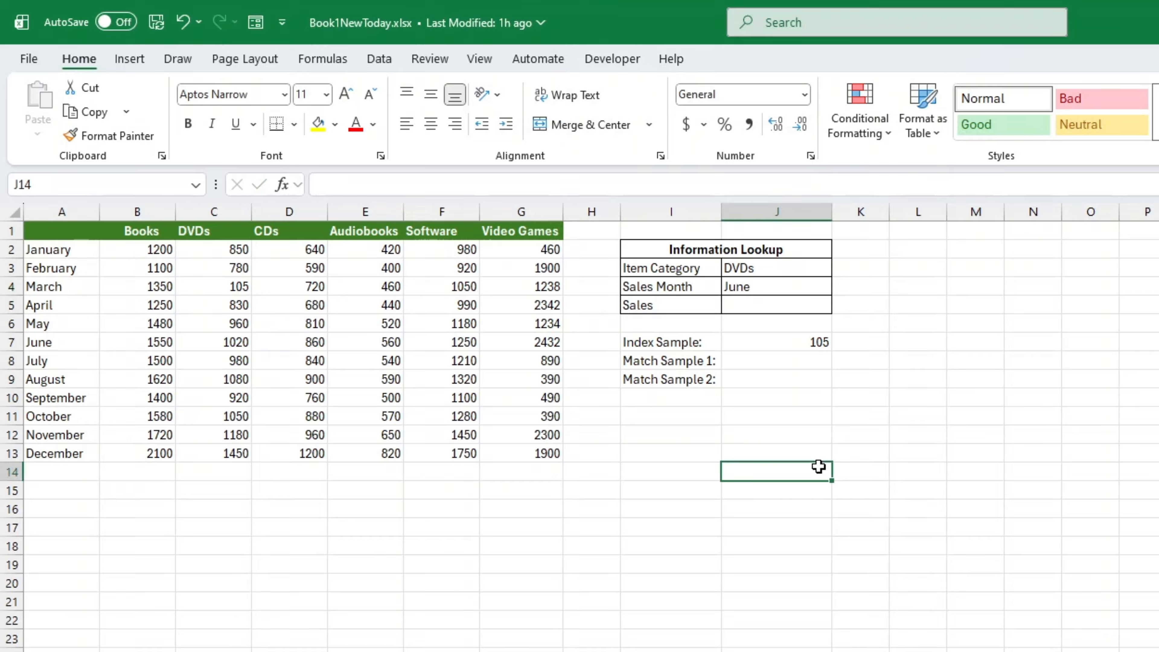
Step: Inspect the row and column number arguments of the Index Sample formula in J7 without changing it
{"action": "left_click", "coordinate": [815, 363]}
{"action": "double_click", "coordinate": [817, 343]}
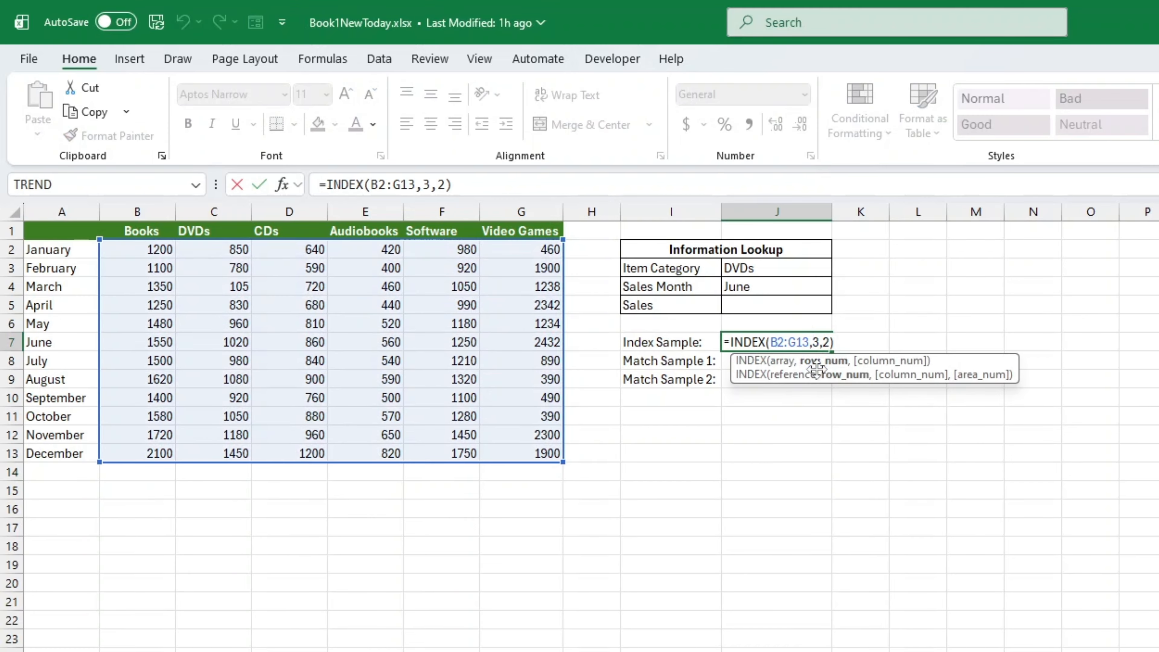
{"action": "left_click", "coordinate": [837, 343]}
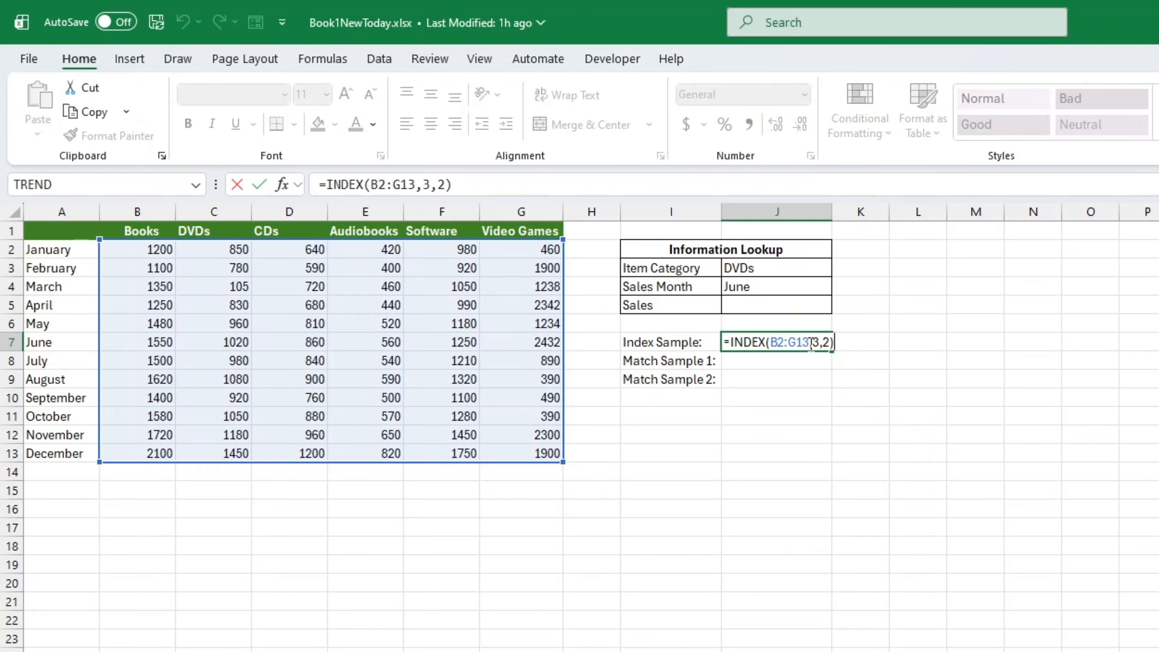
{"action": "left_click_drag", "start_coordinate": [812, 344], "coordinate": [830, 343]}
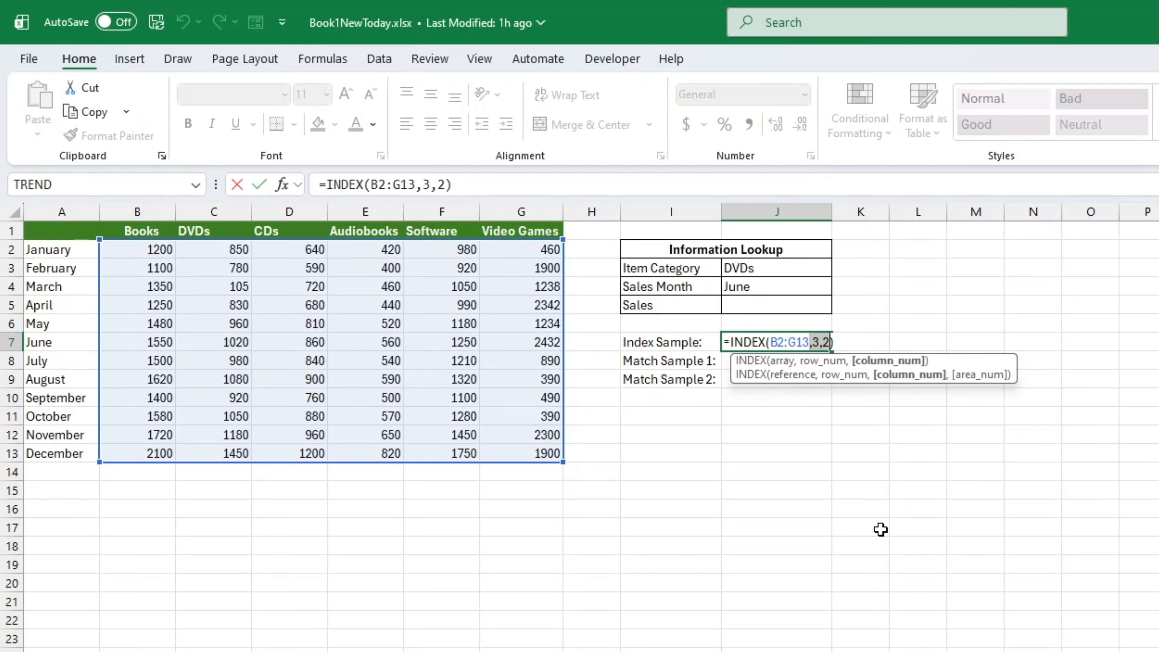
{"action": "key", "text": "Return"}
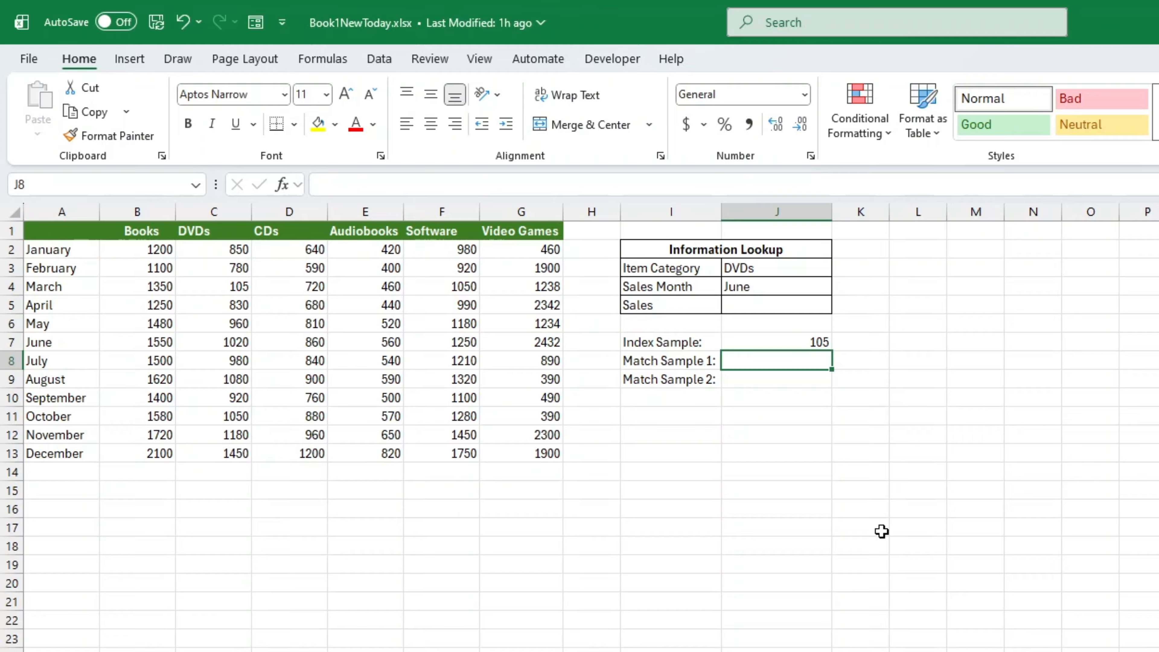
Step: Begin a MATCH formula in the Match Sample 1 cell J8 with "July" as the lookup value
{"action": "type", "text": "=m"}
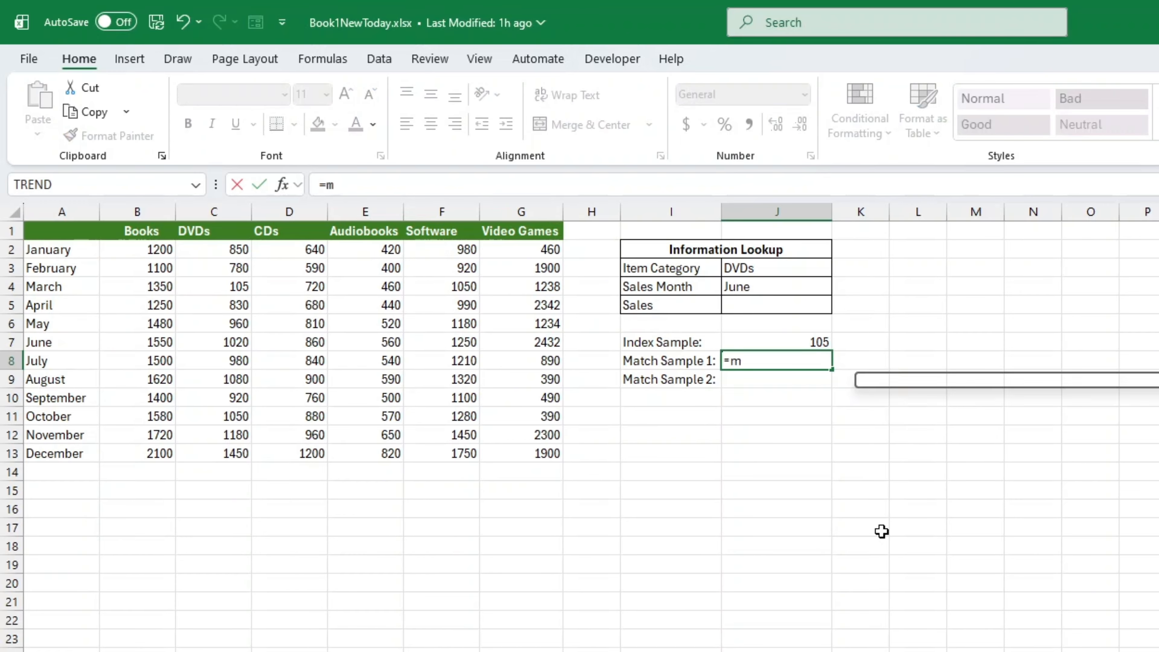
{"action": "type", "text": "atch"}
{"action": "key", "text": "Tab"}
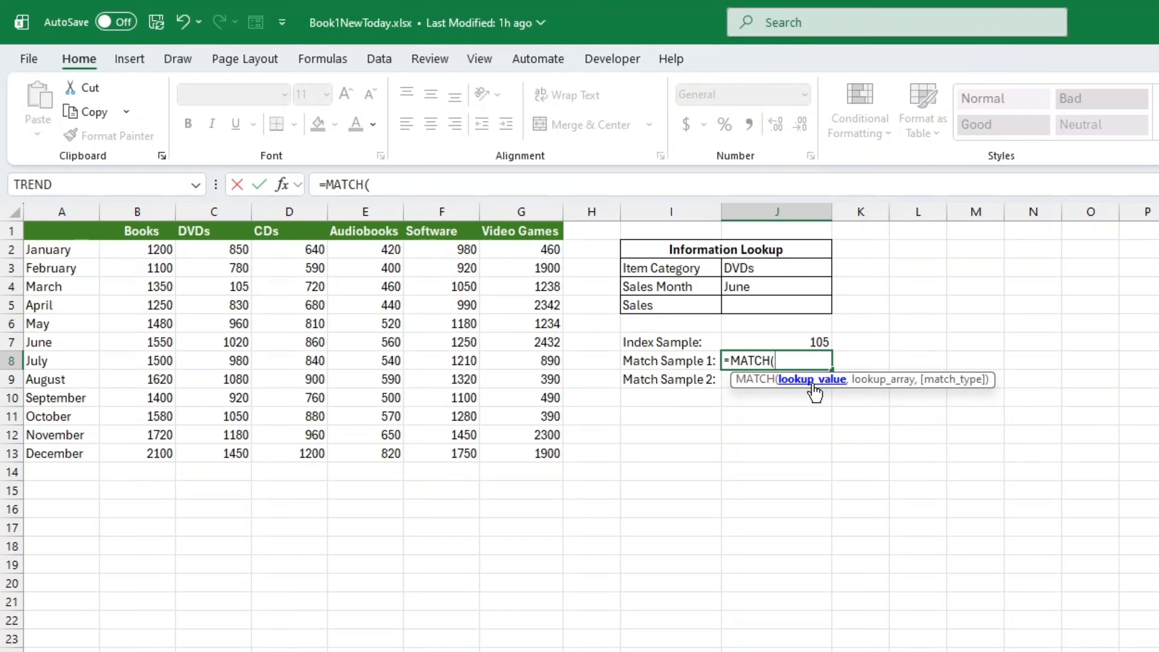
{"action": "type", "text": "\"July\","}
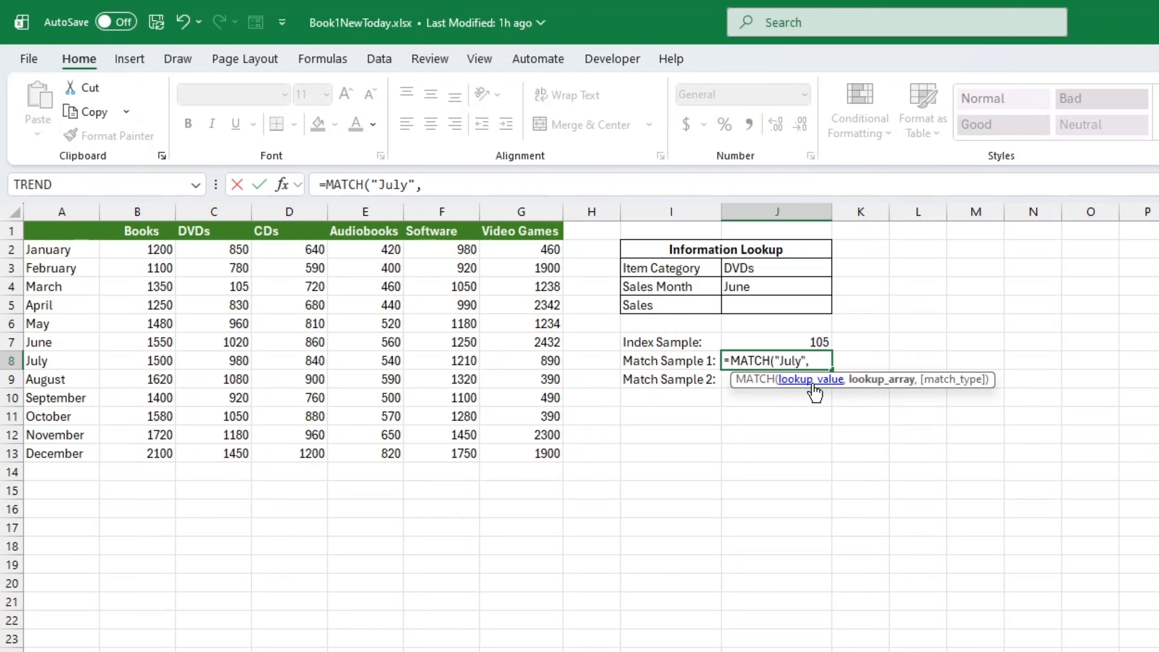